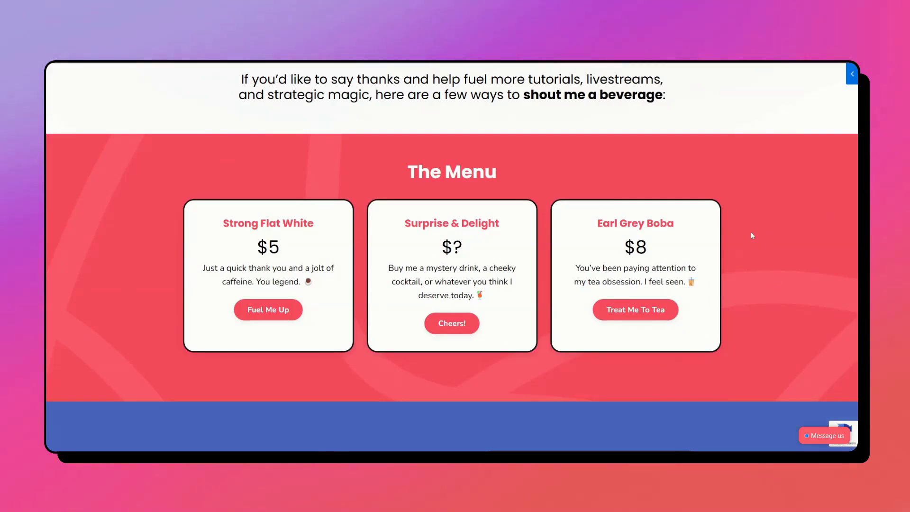
# Review the support page's intro and drinks menu, and preview the Strong Flat White checkout form
pyautogui.scroll(7, 752, 233)
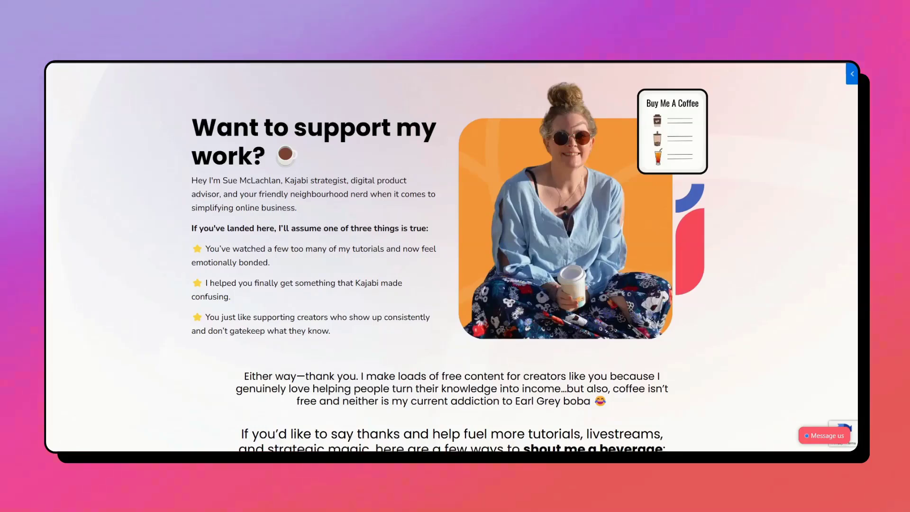
pyautogui.scroll(-8, 751, 226)
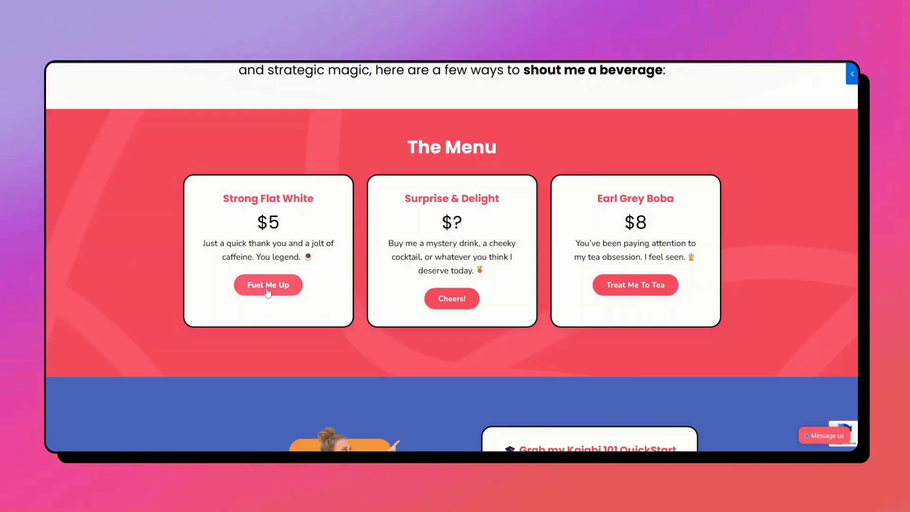
pyautogui.click(267, 286)
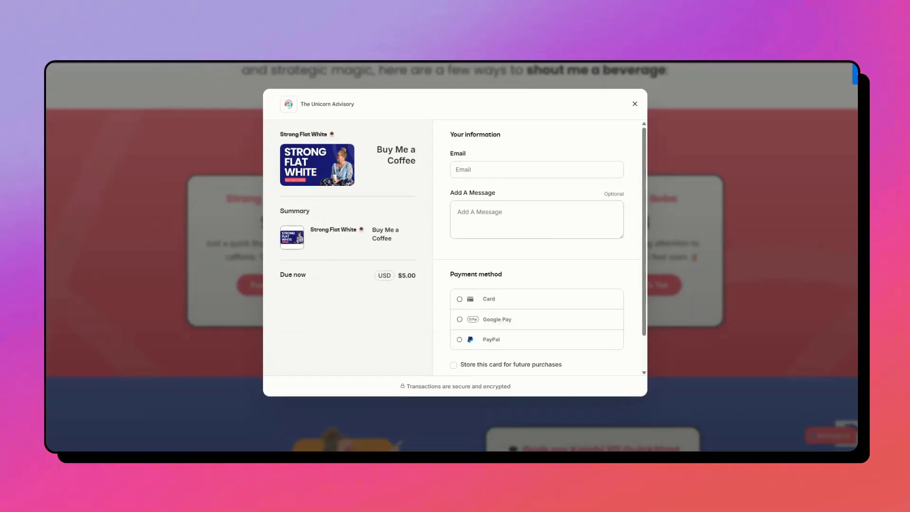
pyautogui.scroll(-1, 516, 346)
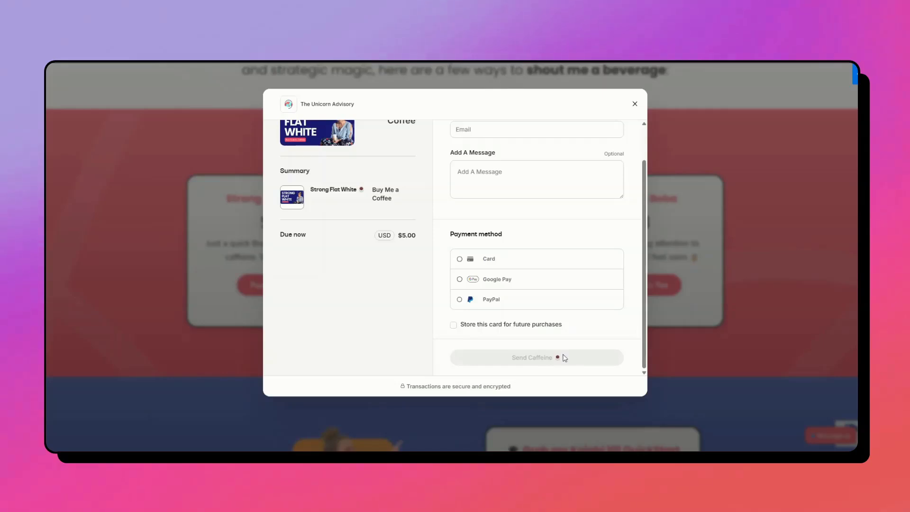
pyautogui.click(635, 105)
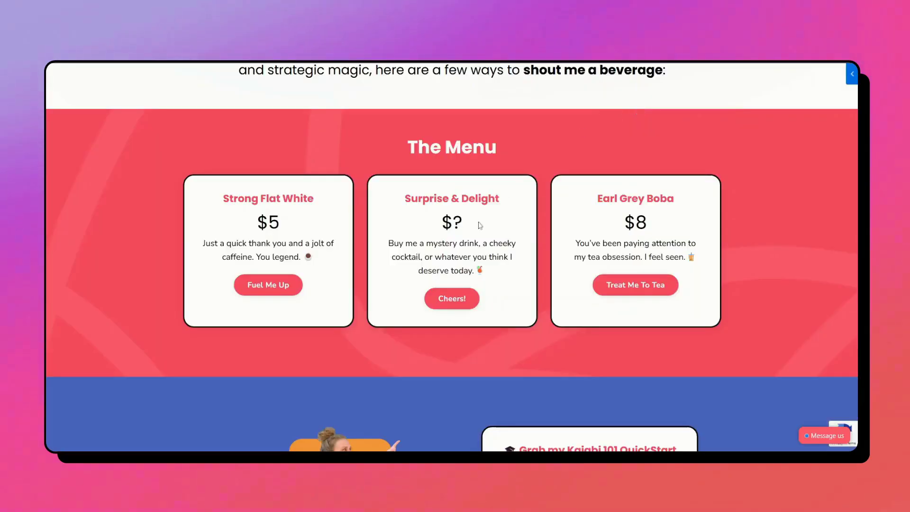
# Preview the Surprise & Delight name-your-price checkout and review the Kajabi 101 QuickStart section below the menu
pyautogui.click(451, 302)
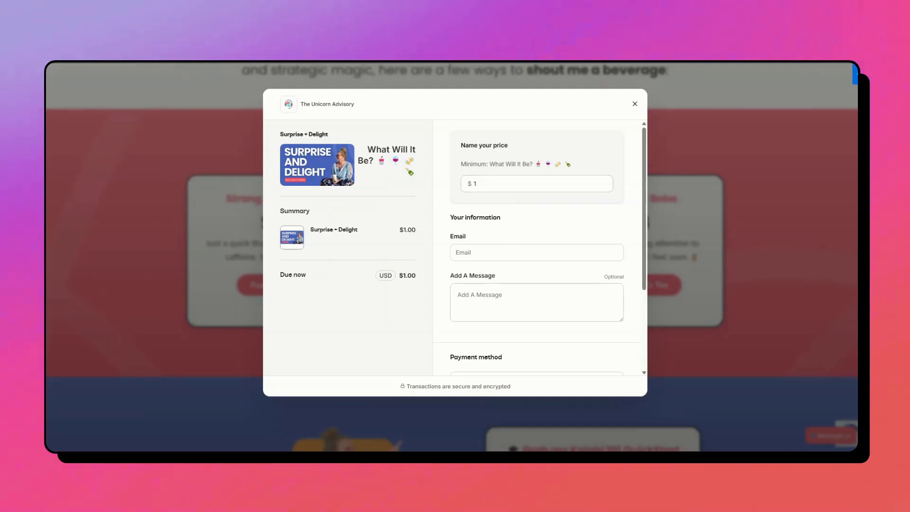
pyautogui.click(636, 104)
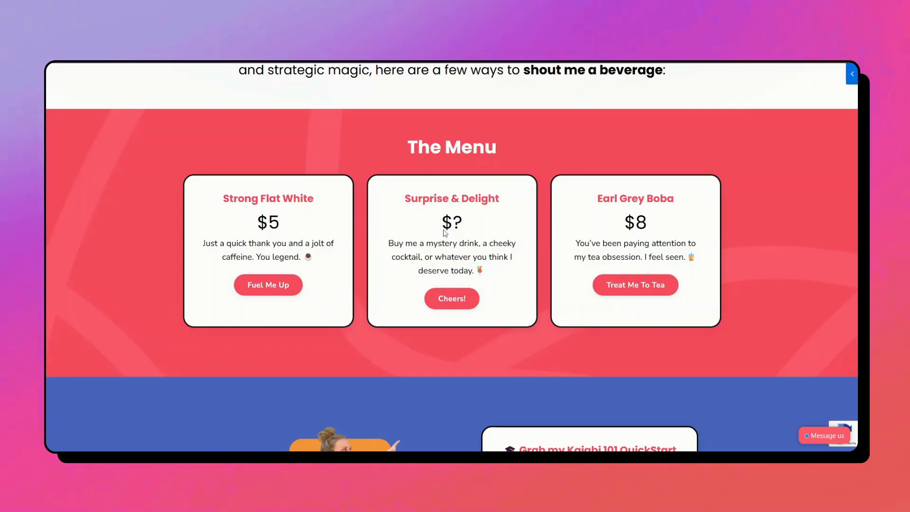
pyautogui.scroll(-4, 445, 233)
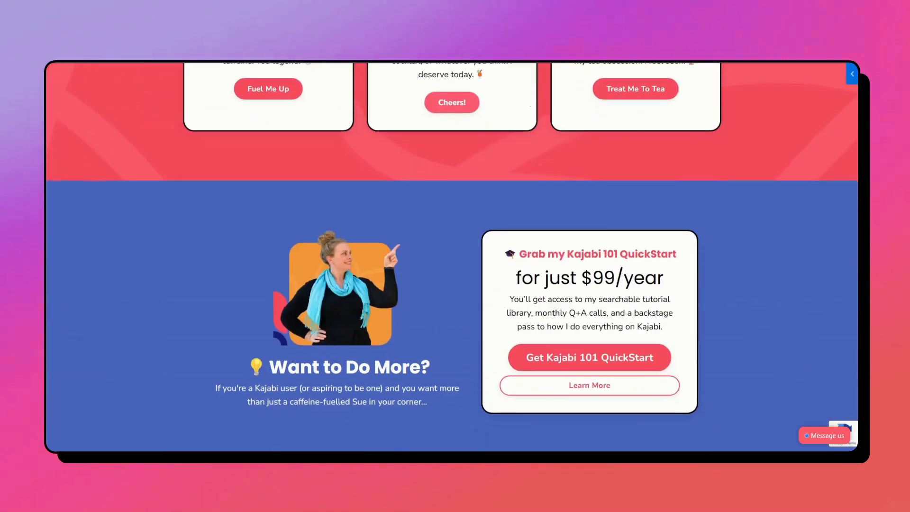
pyautogui.scroll(-1, 356, 172)
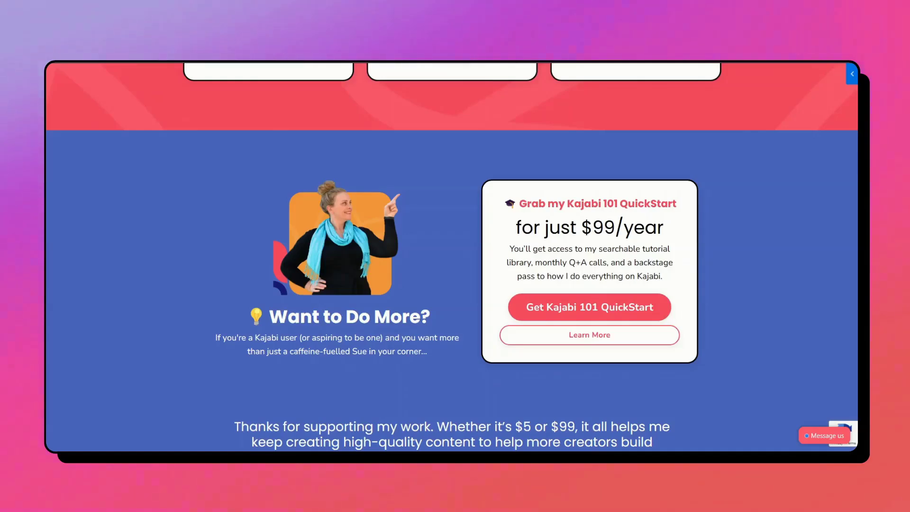
pyautogui.scroll(6, 452, 258)
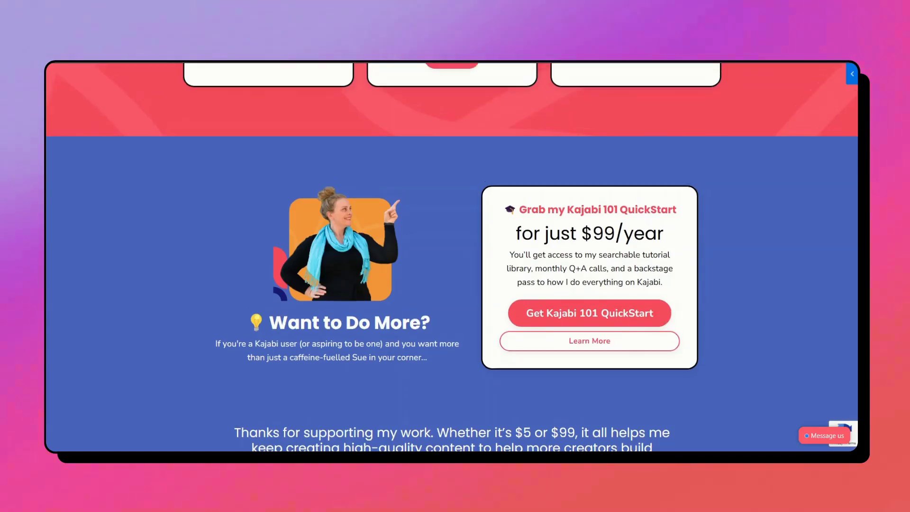
pyautogui.scroll(7, 330, 142)
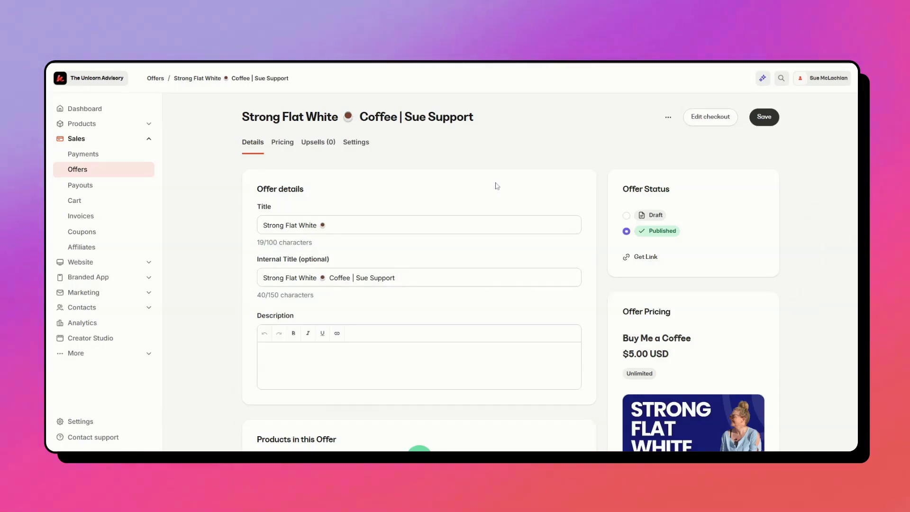
# Review the Strong Flat White offer's products, post-purchase thank-you page, post-purchase email and automations settings
pyautogui.scroll(-2, 467, 259)
pyautogui.scroll(-3, 488, 241)
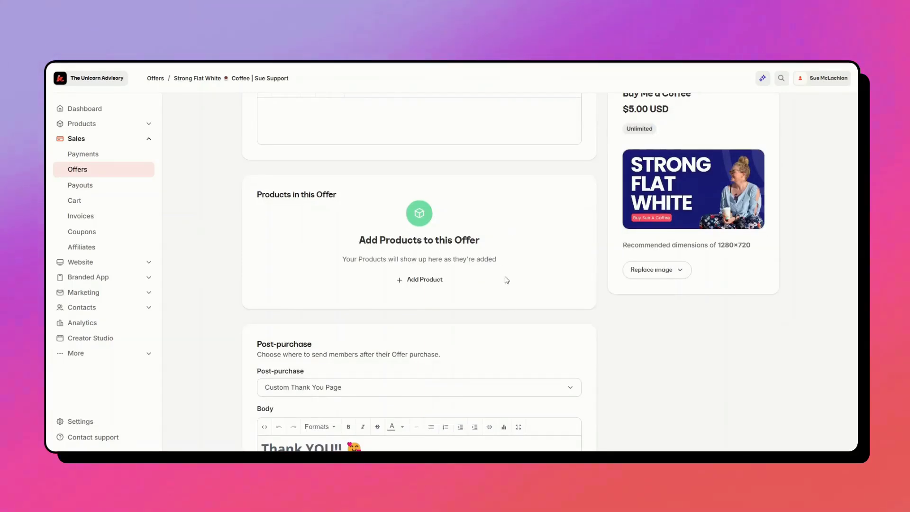
pyautogui.scroll(-1, 507, 280)
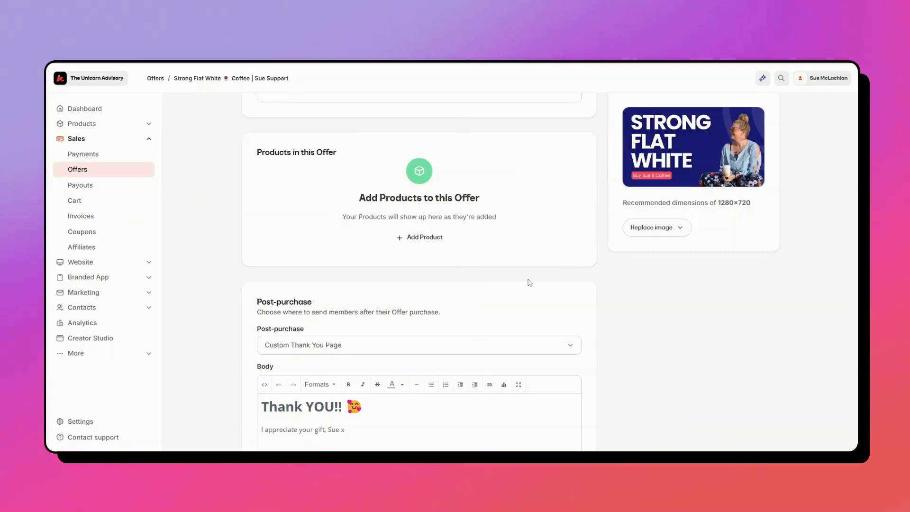
pyautogui.scroll(-4, 530, 282)
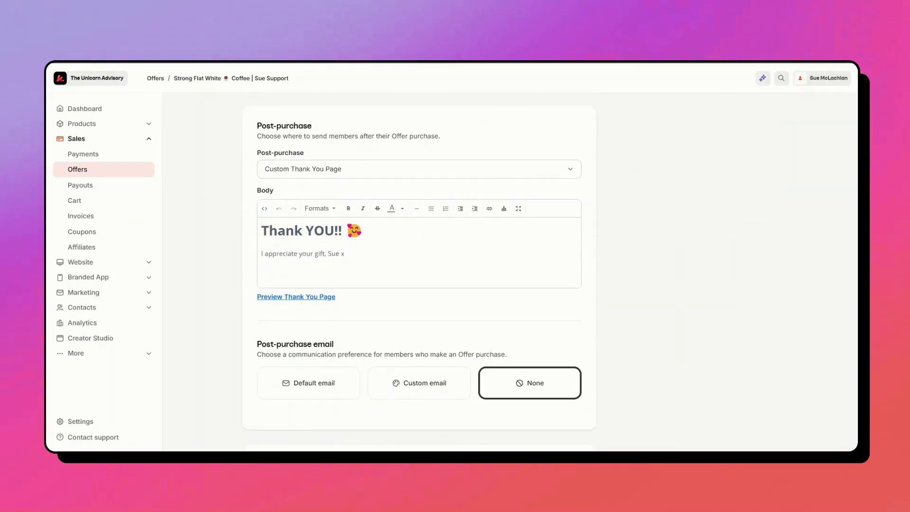
pyautogui.click(560, 172)
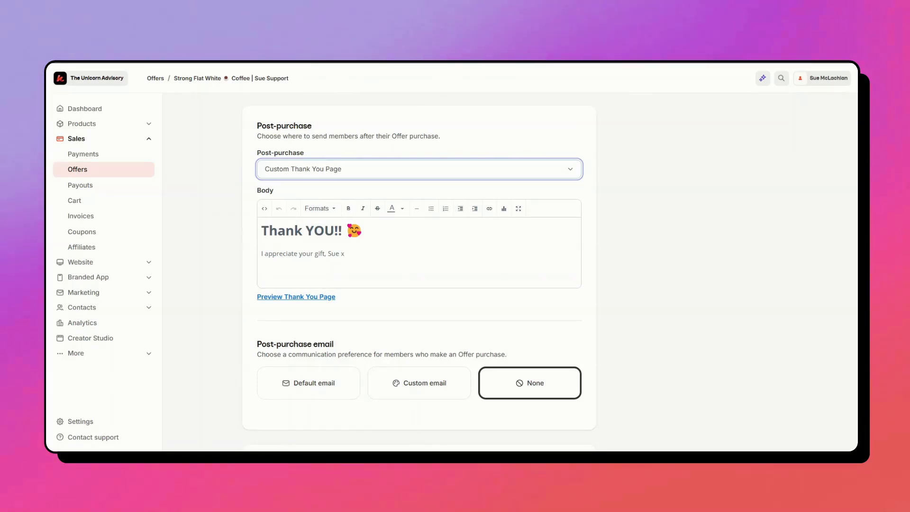
pyautogui.scroll(-3, 445, 326)
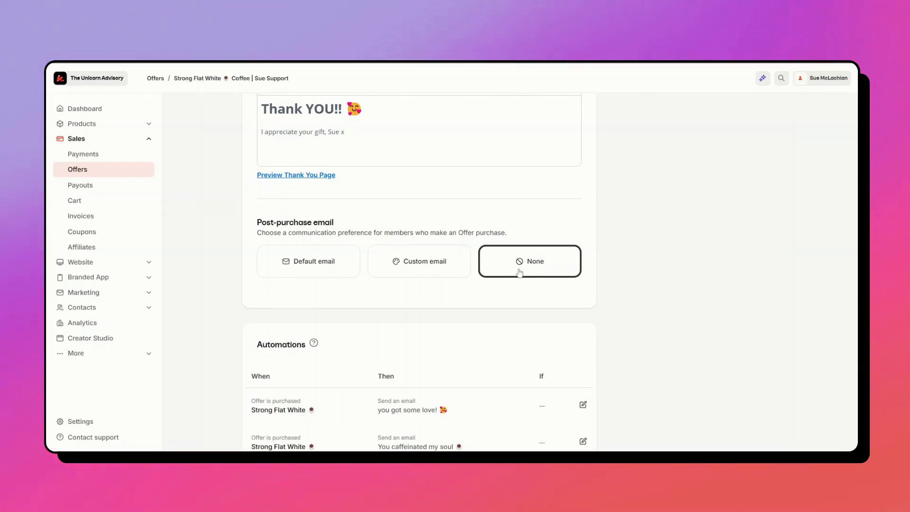
pyautogui.scroll(-1, 518, 270)
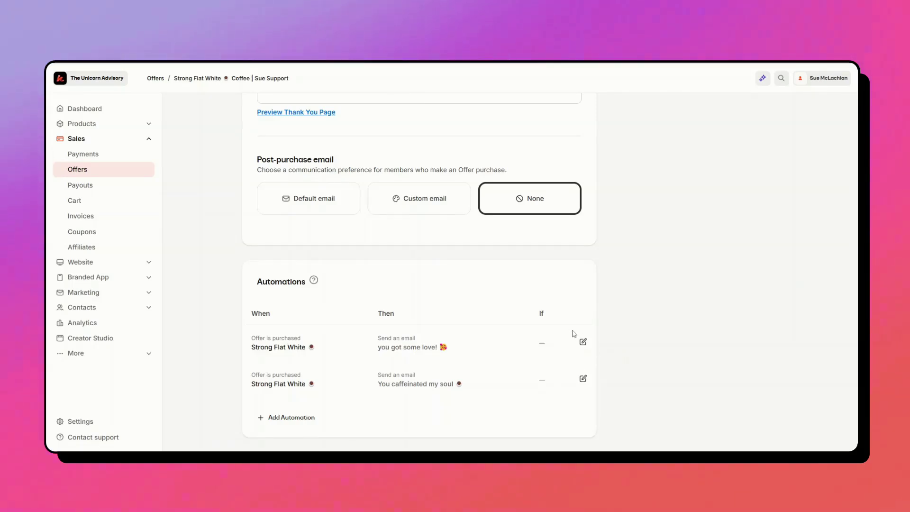
# Open the "you got some love!" automation and read its team recipient, subject and email body
pyautogui.click(583, 342)
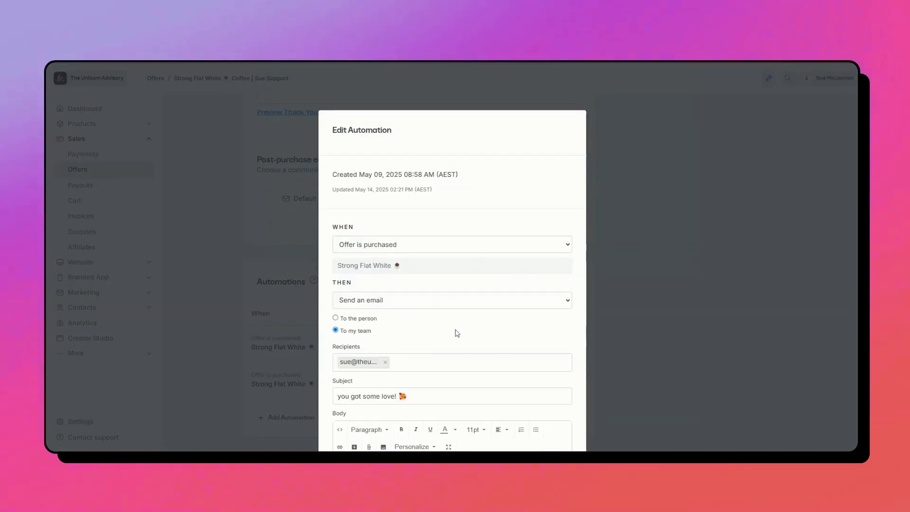
pyautogui.scroll(-3, 456, 332)
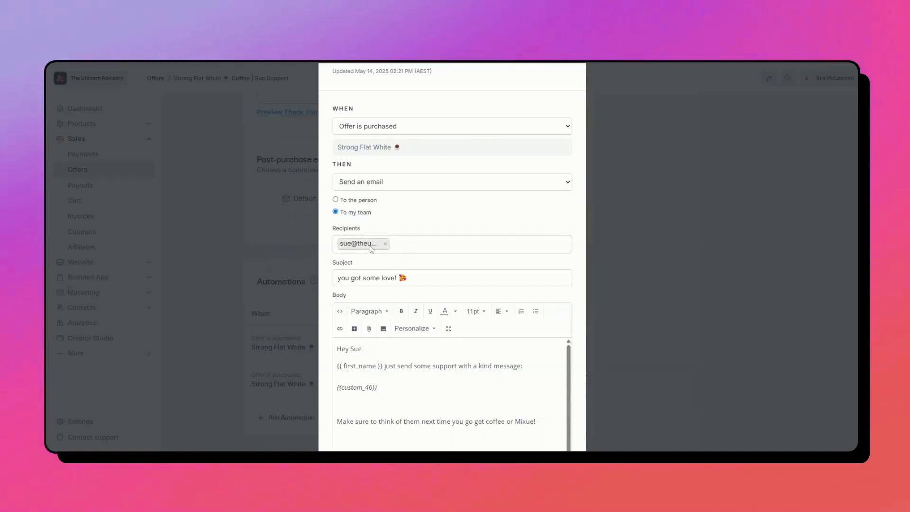
pyautogui.scroll(-4, 441, 265)
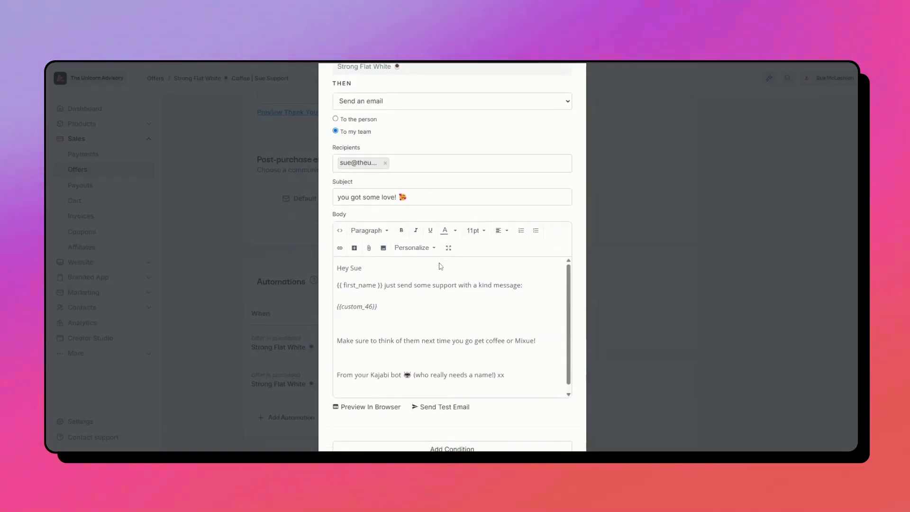
pyautogui.scroll(-3, 441, 266)
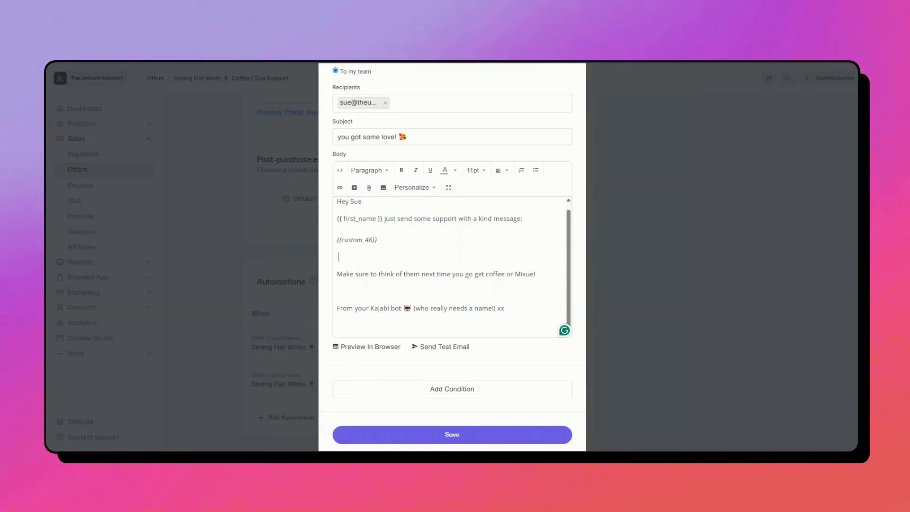
# Insert the Add A Message personalization field on the empty line of the team email's body
pyautogui.click(412, 190)
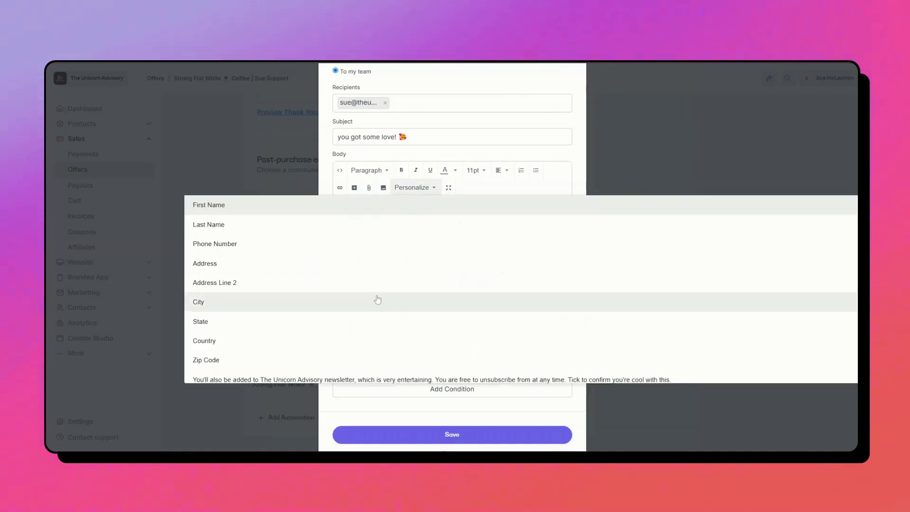
pyautogui.scroll(-5, 378, 300)
pyautogui.scroll(-10, 378, 300)
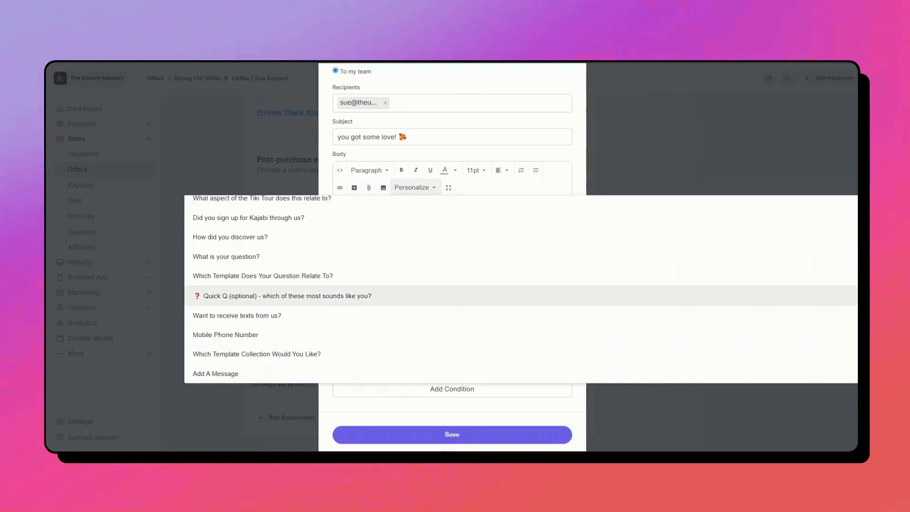
pyautogui.click(218, 375)
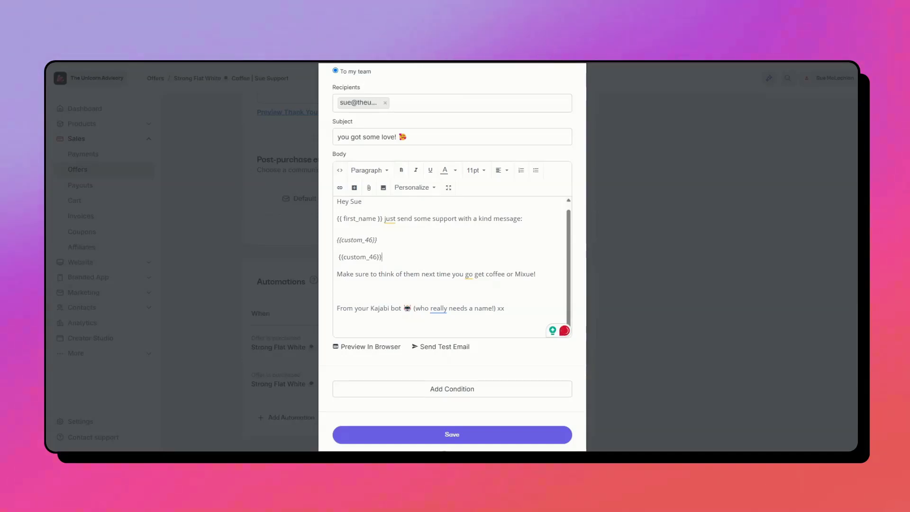
# Delete the second {{custom_46}} placeholder with its empty line and close the automation without saving
pyautogui.hotkey('shift', 'Home')
pyautogui.press('BackSpace')
pyautogui.press('BackSpace')
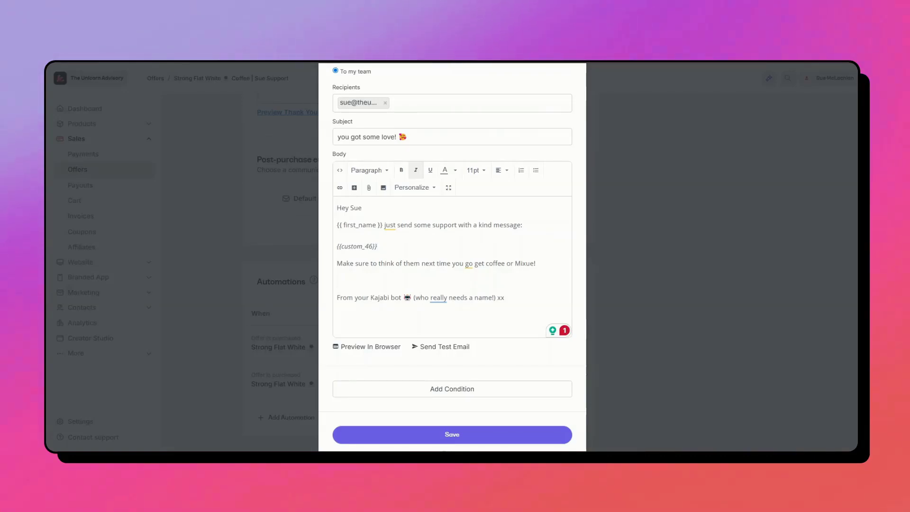
pyautogui.click(601, 277)
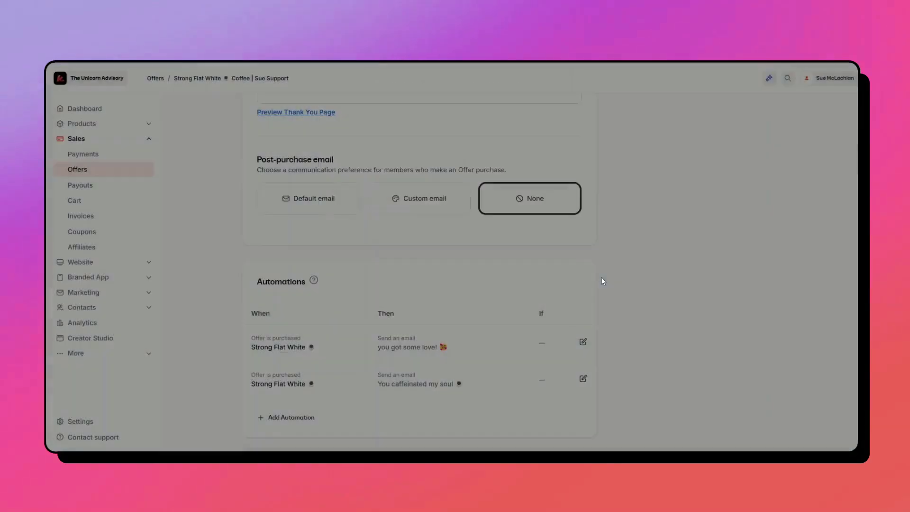
# Open the "You caffeinated my soul" automation, read the thank-you email sent to the buyer, and close it
pyautogui.click(583, 379)
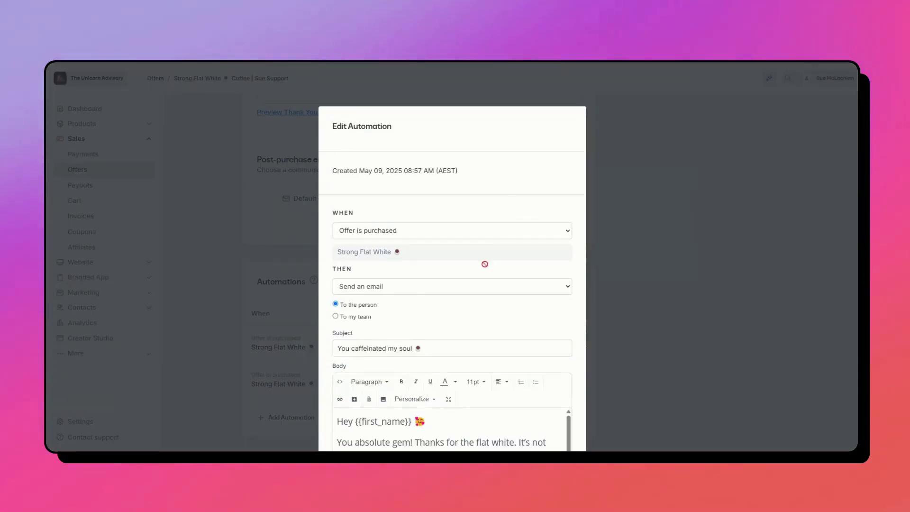
pyautogui.scroll(-5, 485, 262)
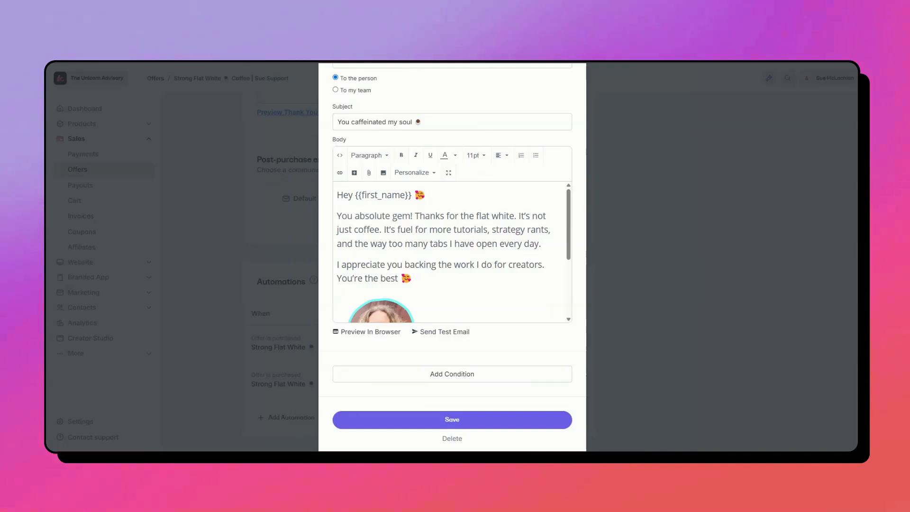
pyautogui.scroll(-5, 452, 251)
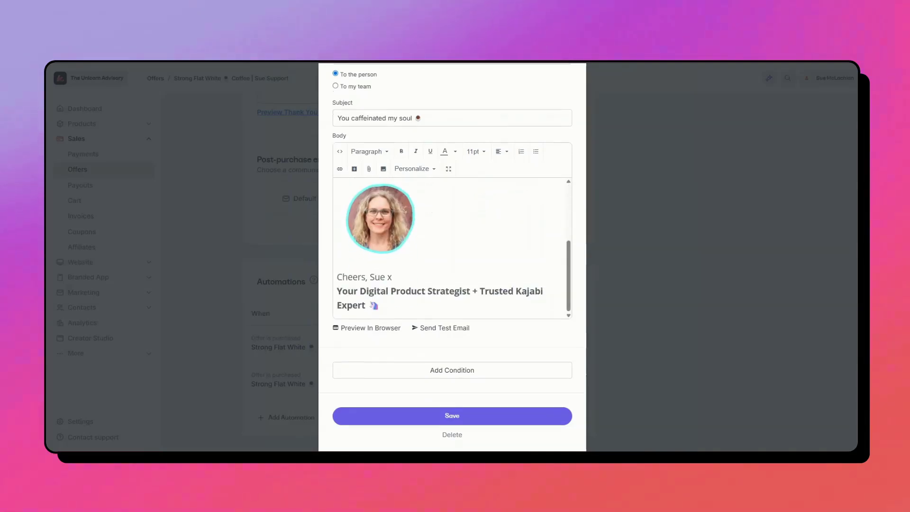
pyautogui.scroll(-1, 452, 256)
pyautogui.scroll(5, 452, 228)
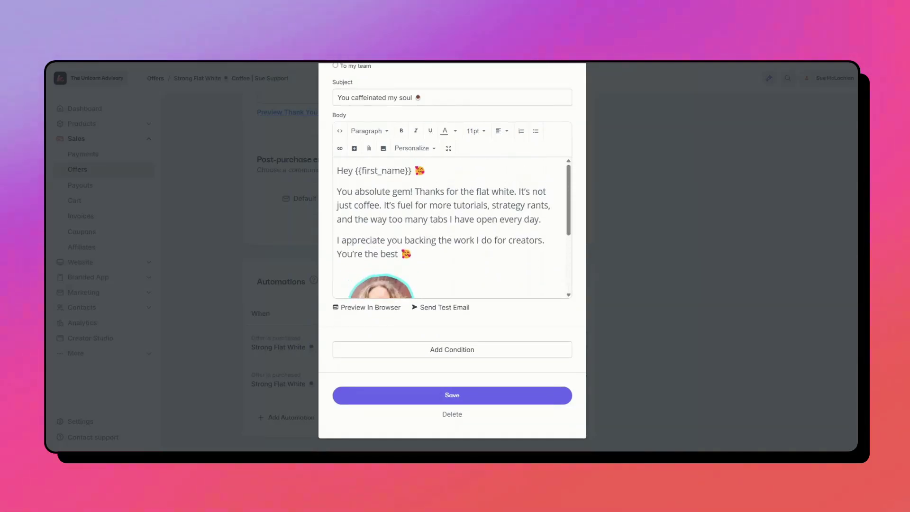
pyautogui.click(605, 321)
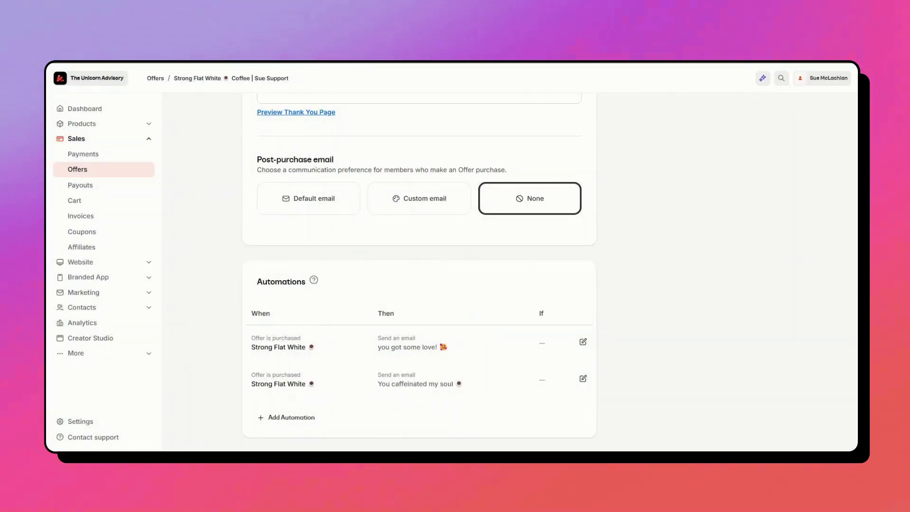
# Return to the support page and check the Strong Flat White checkout form
pyautogui.scroll(15, 511, 272)
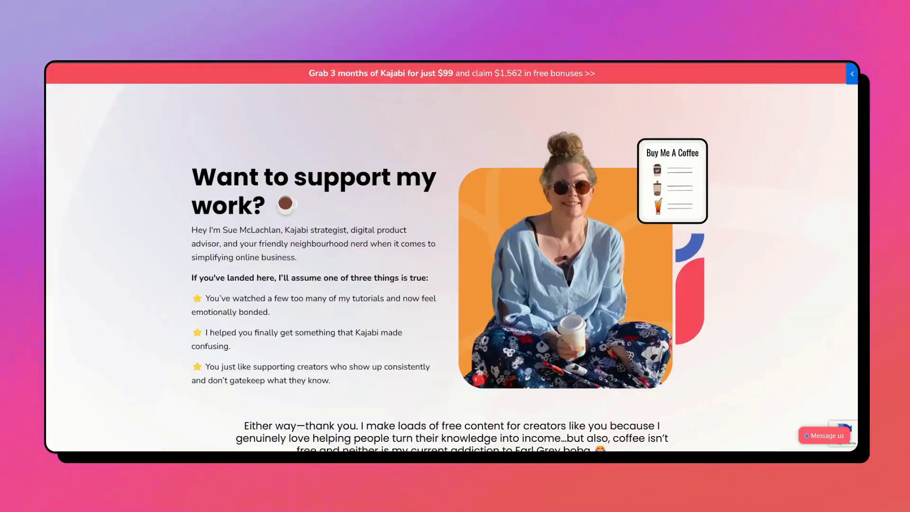
pyautogui.scroll(-10, 354, 291)
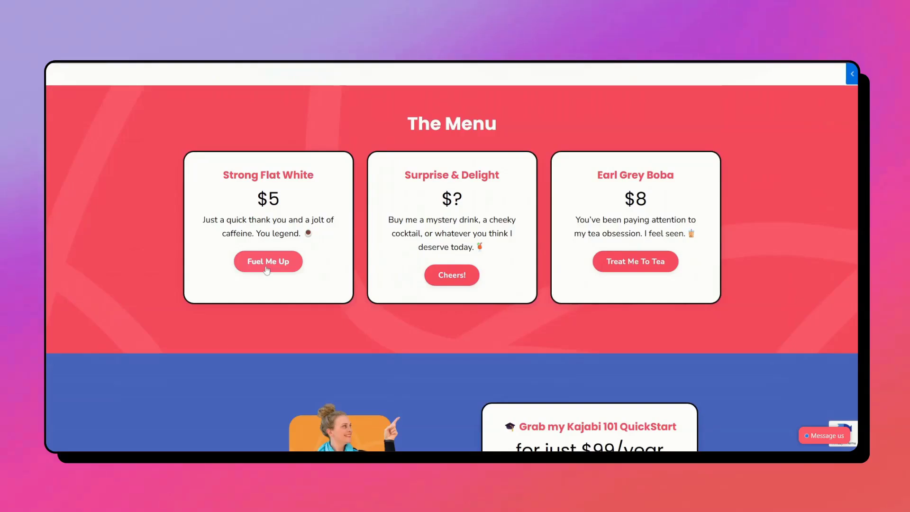
pyautogui.click(266, 269)
pyautogui.scroll(-2, 541, 307)
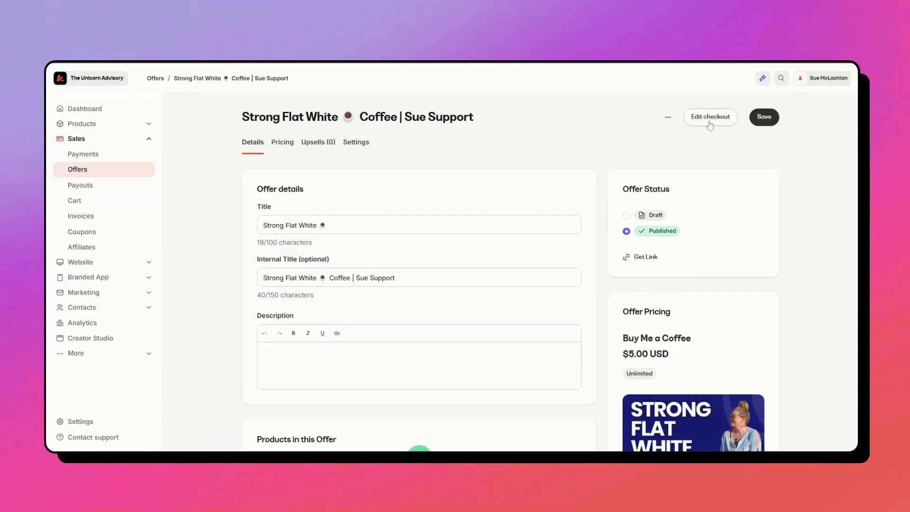
# Open the Strong Flat White checkout's design settings, compare the editor page with the live checkout form, and return to the offer
pyautogui.click(710, 123)
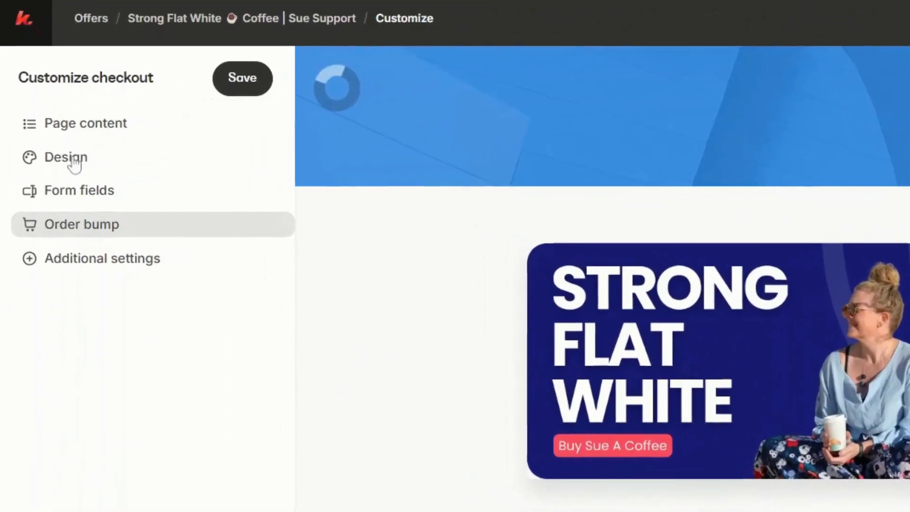
pyautogui.click(75, 164)
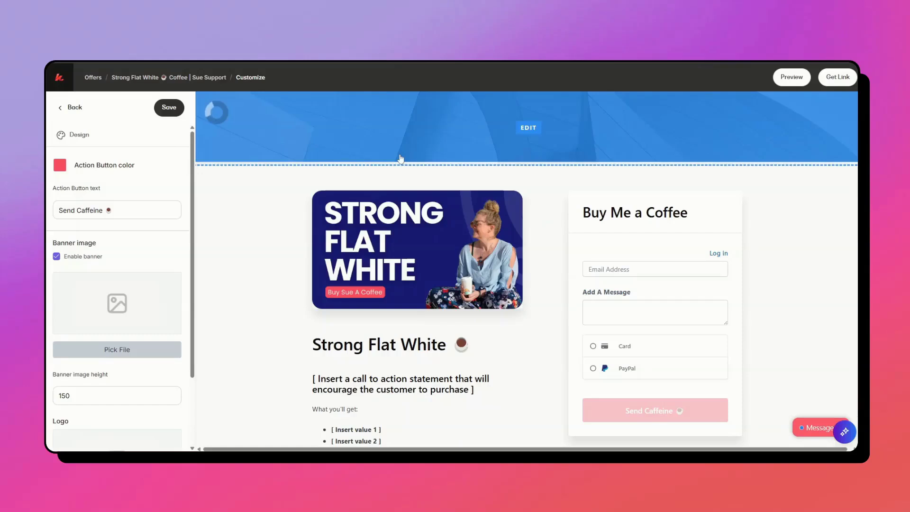
pyautogui.scroll(-3, 444, 305)
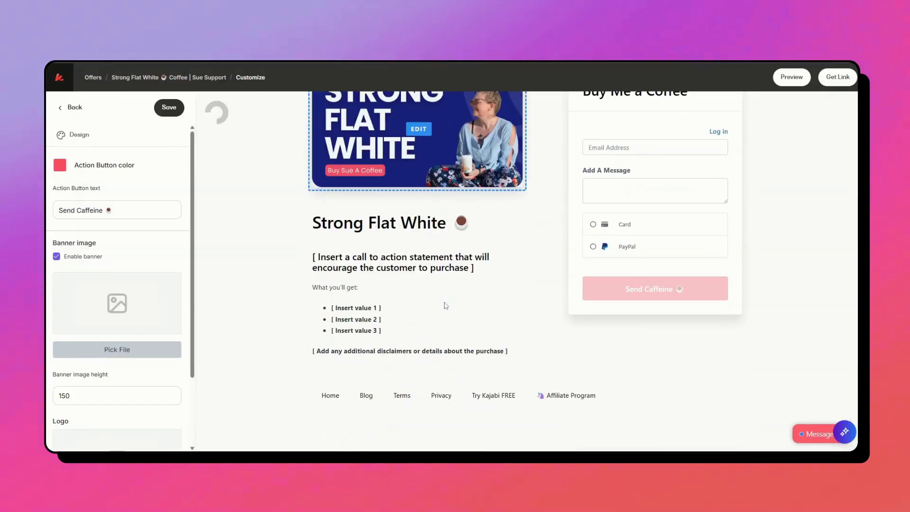
pyautogui.scroll(3, 445, 307)
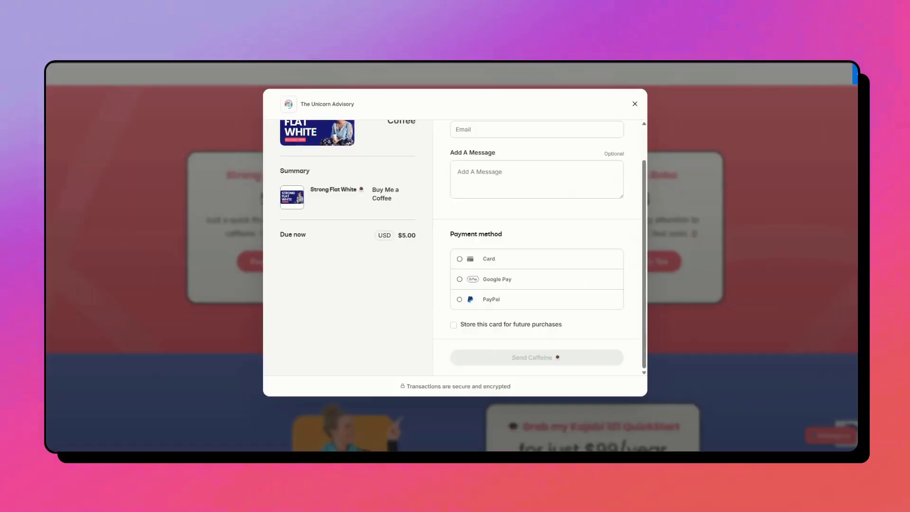
pyautogui.scroll(2, 318, 209)
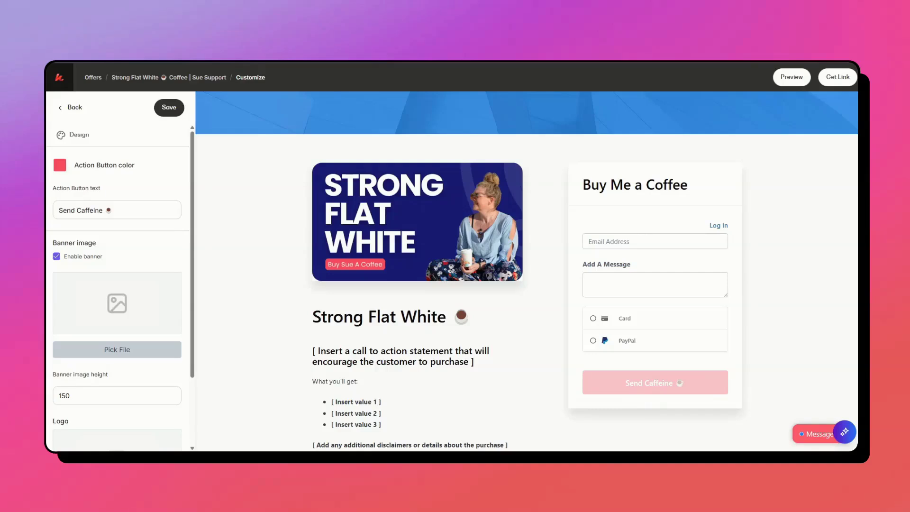
pyautogui.click(171, 79)
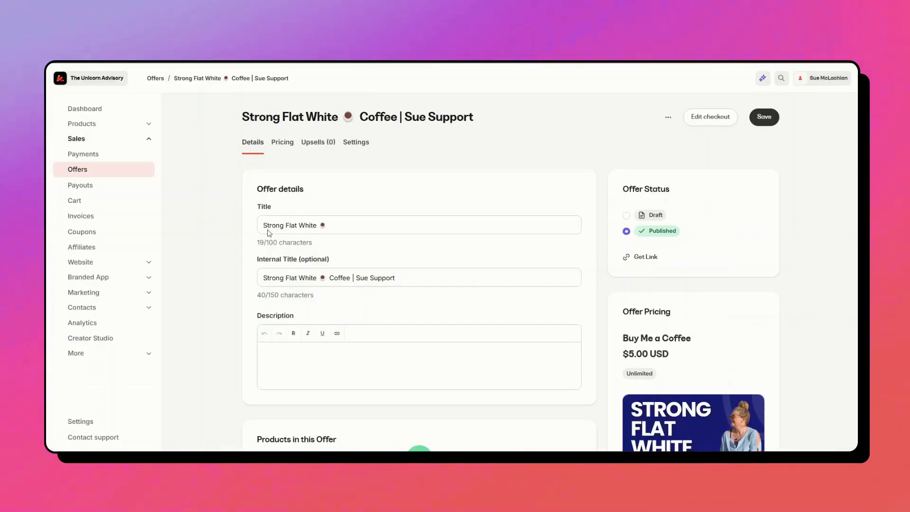
# Clear the price text override in the Strong Flat White offer's pricing and save the offer
pyautogui.tripleClick(294, 225)
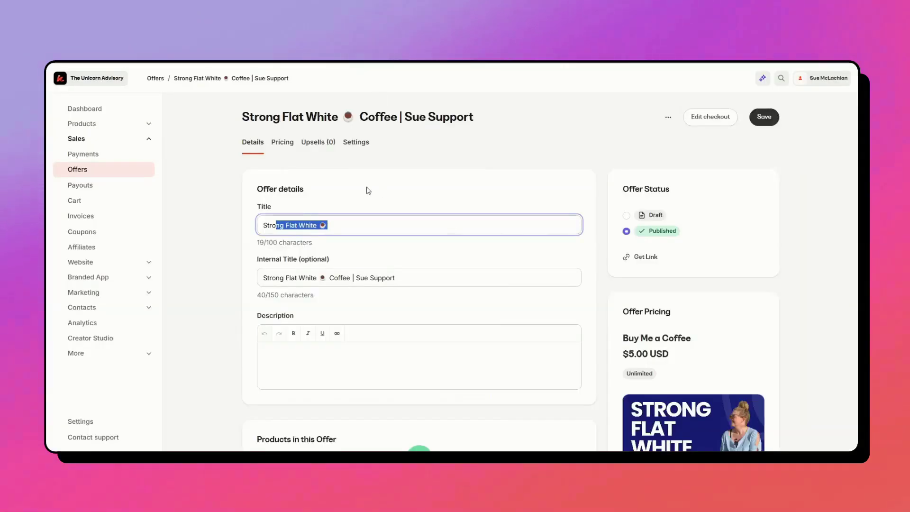
pyautogui.click(285, 147)
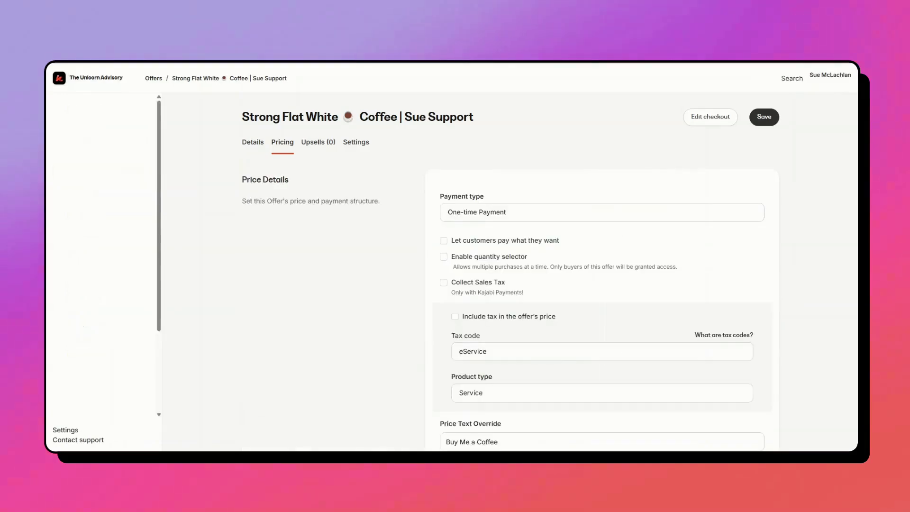
pyautogui.scroll(-2, 380, 354)
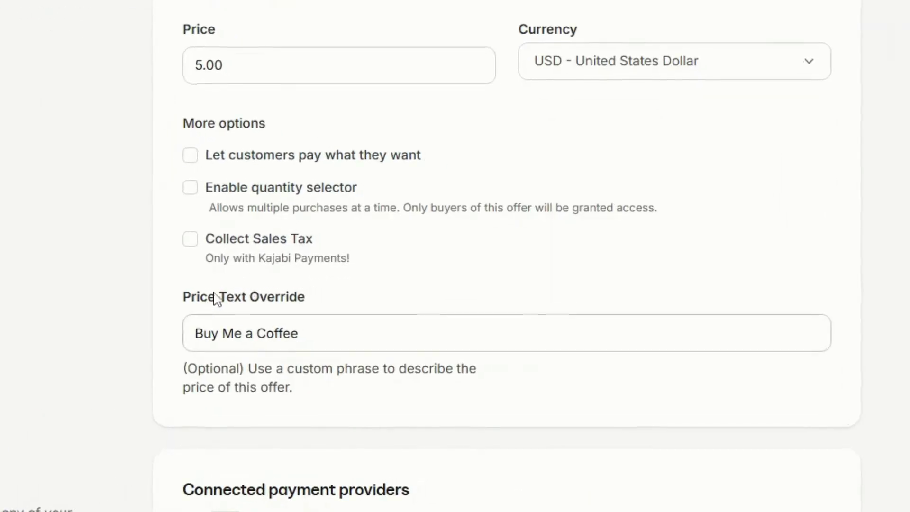
pyautogui.moveTo(299, 334); pyautogui.dragTo(179, 330)
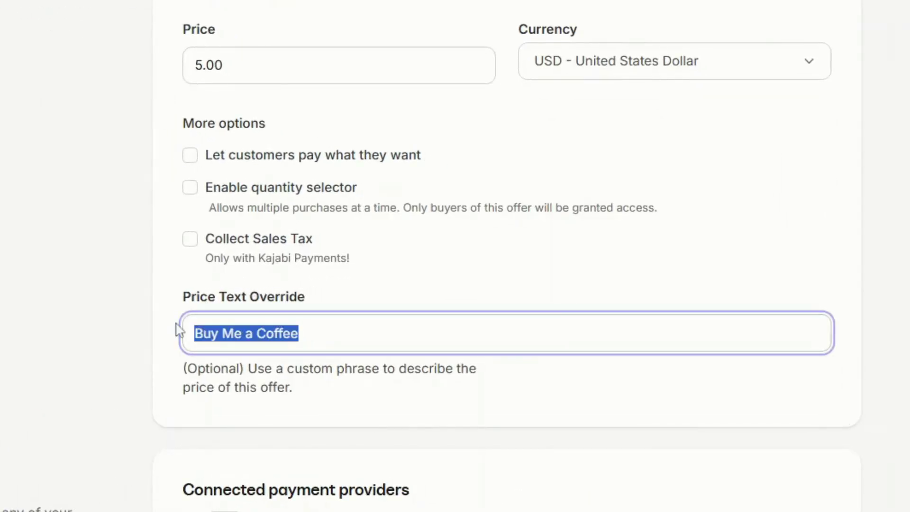
pyautogui.press('BackSpace')
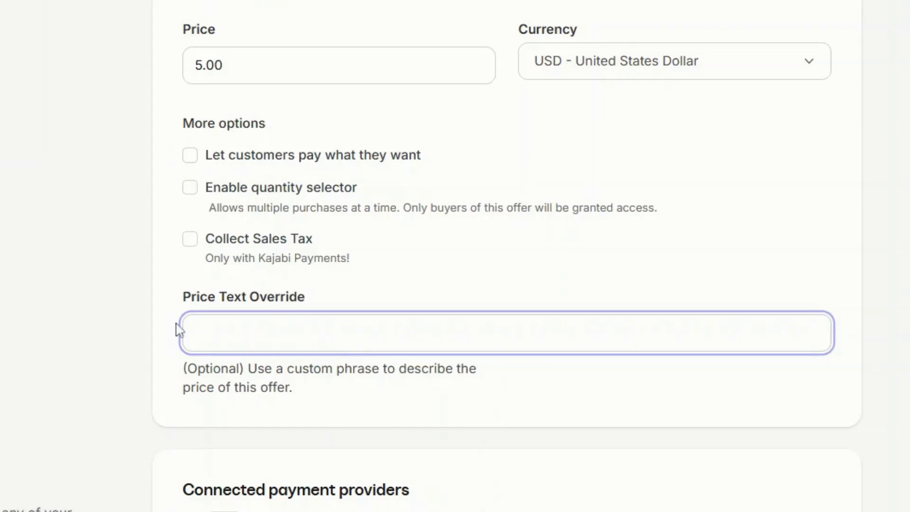
pyautogui.click(446, 269)
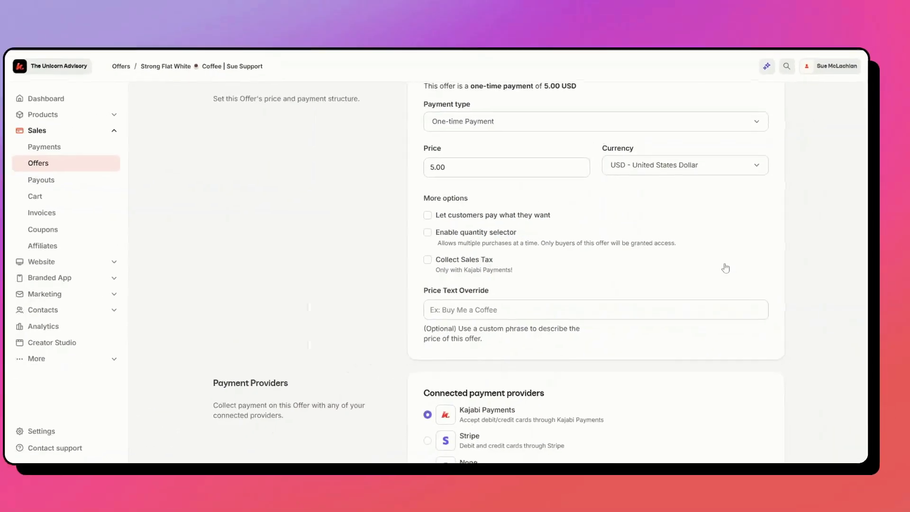
pyautogui.scroll(3, 751, 256)
pyautogui.click(760, 119)
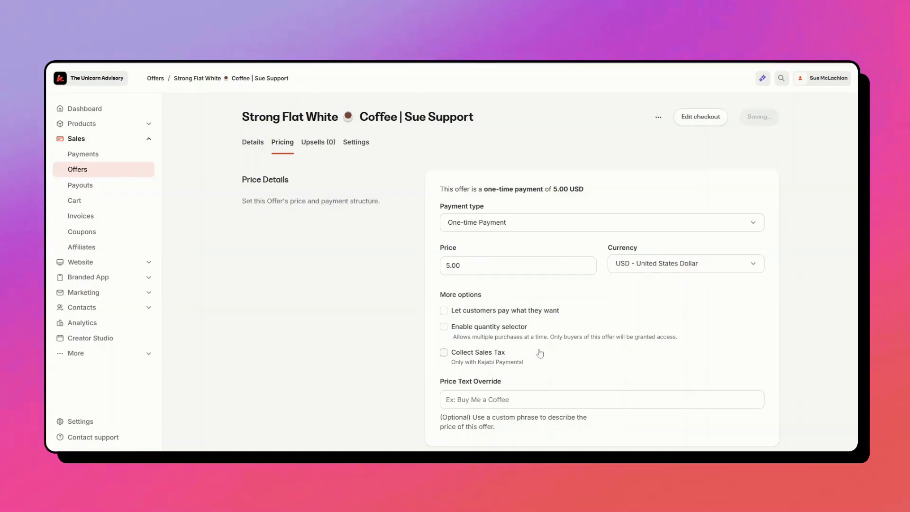
# Add custom price text to the Strong Flat White offer with the override "Buy Me a Coffee"
pyautogui.scroll(-3, 534, 332)
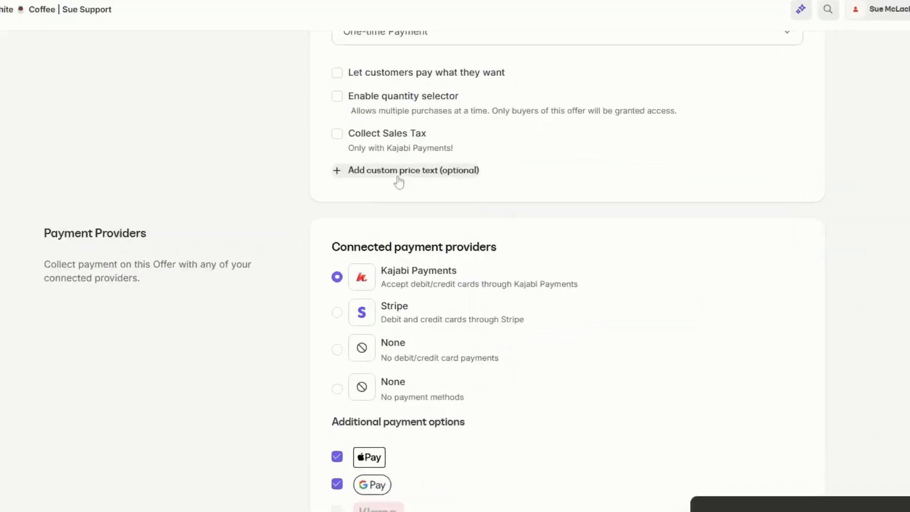
pyautogui.scroll(2, 398, 178)
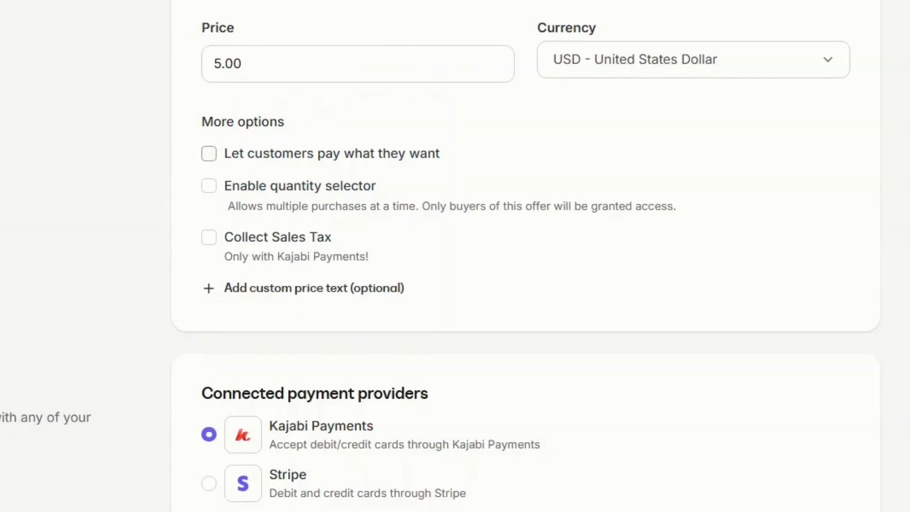
pyautogui.click(314, 290)
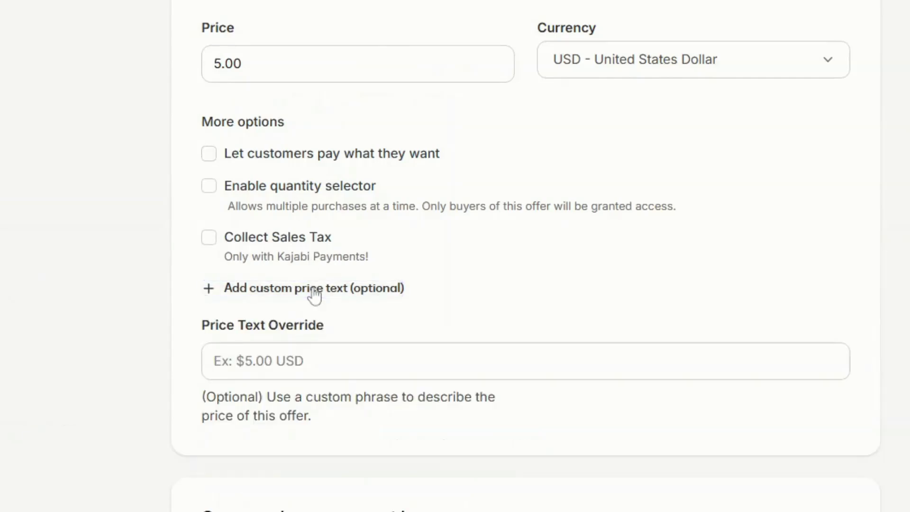
pyautogui.click(301, 354)
pyautogui.write('Buy Me a Coffee')
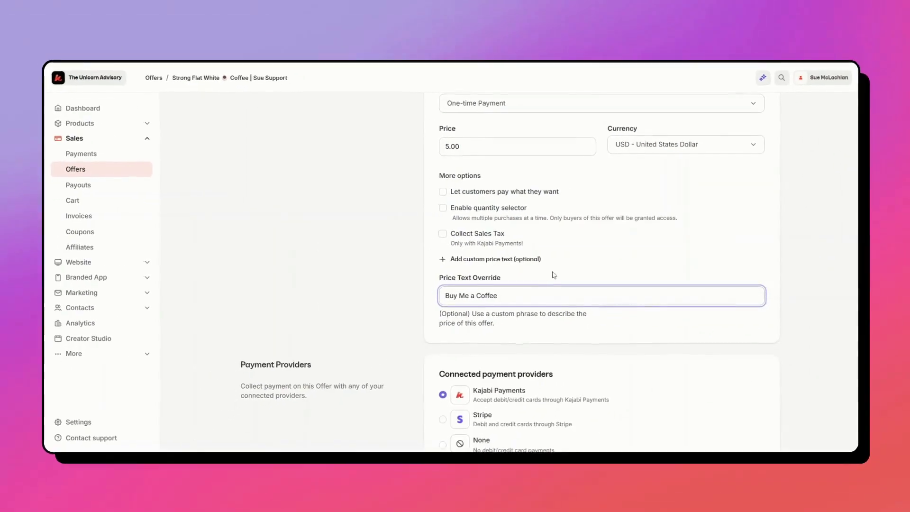
pyautogui.click(569, 275)
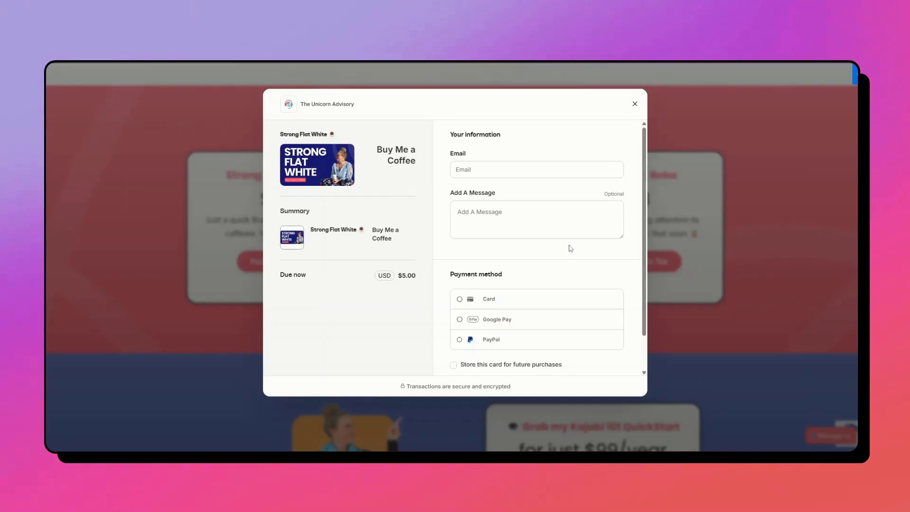
# Close the Strong Flat White checkout form and review the Surprise & Delight offer's details, post-purchase settings and automations
pyautogui.scroll(-1, 571, 248)
pyautogui.click(635, 104)
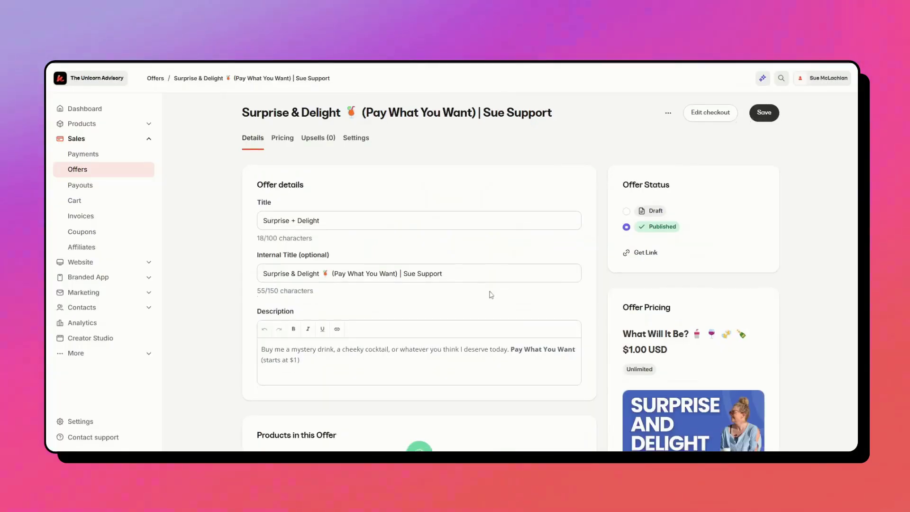
pyautogui.scroll(-5, 492, 294)
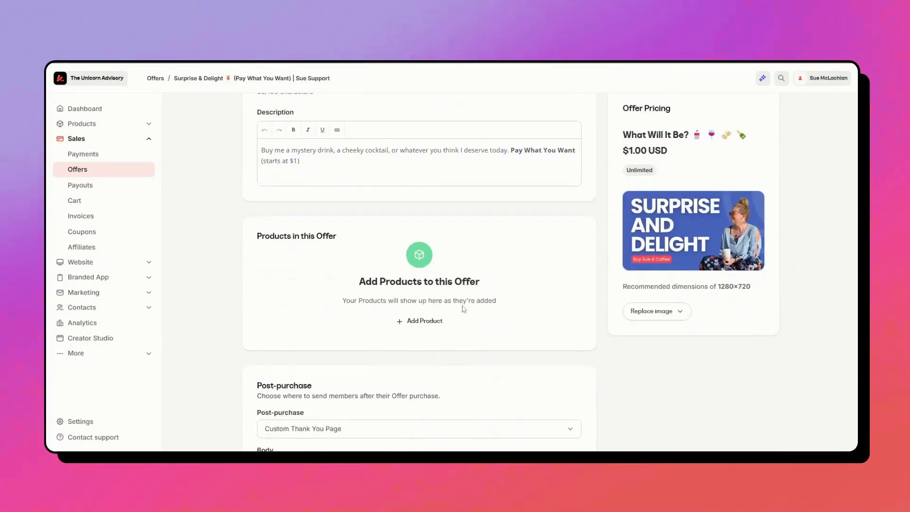
pyautogui.scroll(-5, 464, 309)
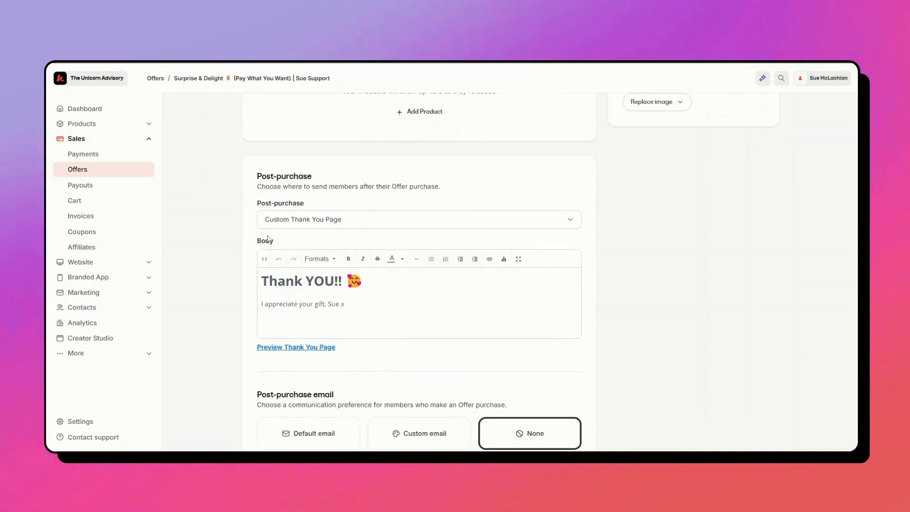
pyautogui.scroll(-4, 368, 229)
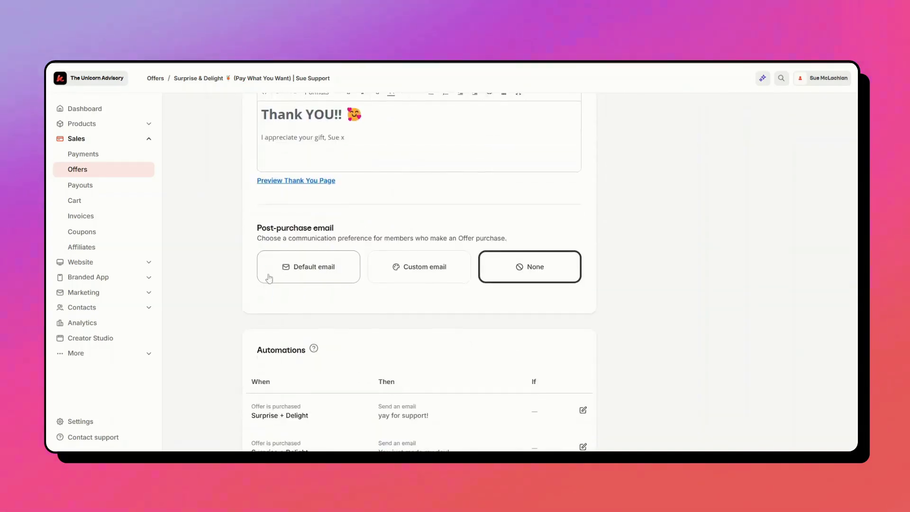
pyautogui.scroll(-2, 525, 279)
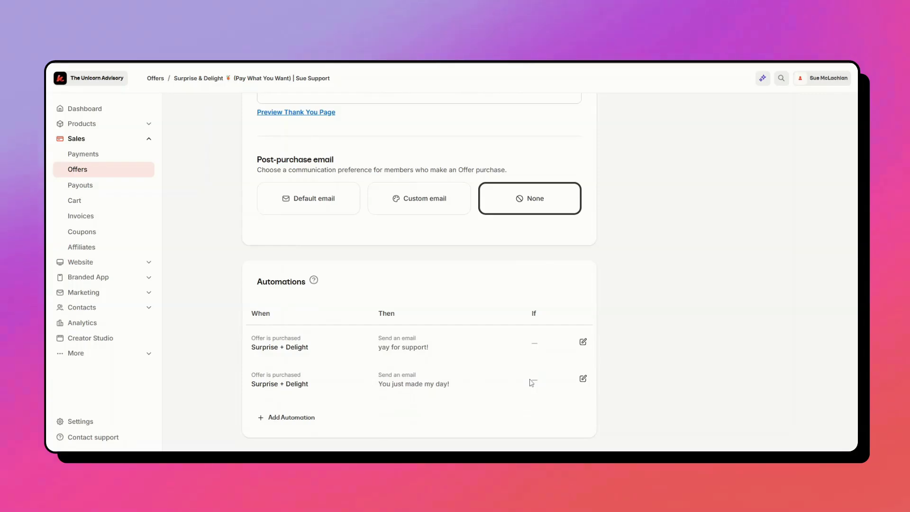
pyautogui.scroll(15, 531, 382)
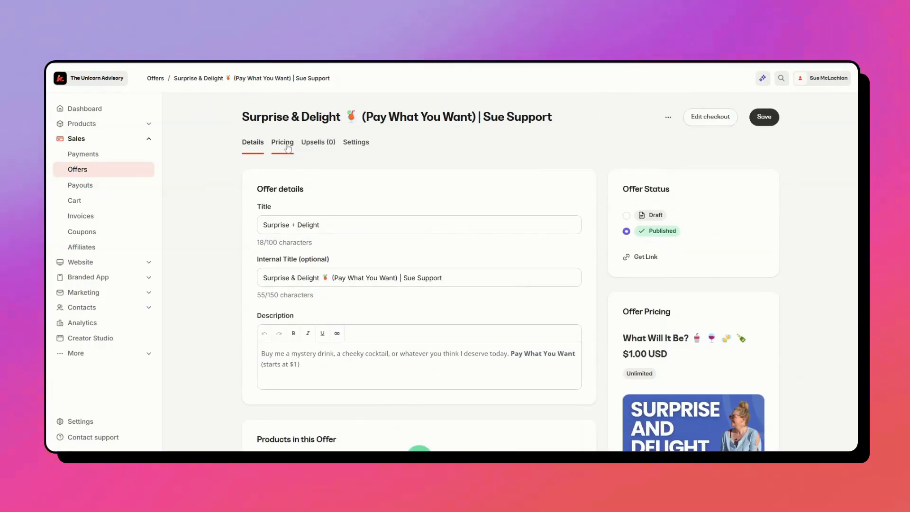
# Switch the Surprise & Delight offer's pricing from letting customers pay what they want to the quantity selector and back again
pyautogui.click(283, 141)
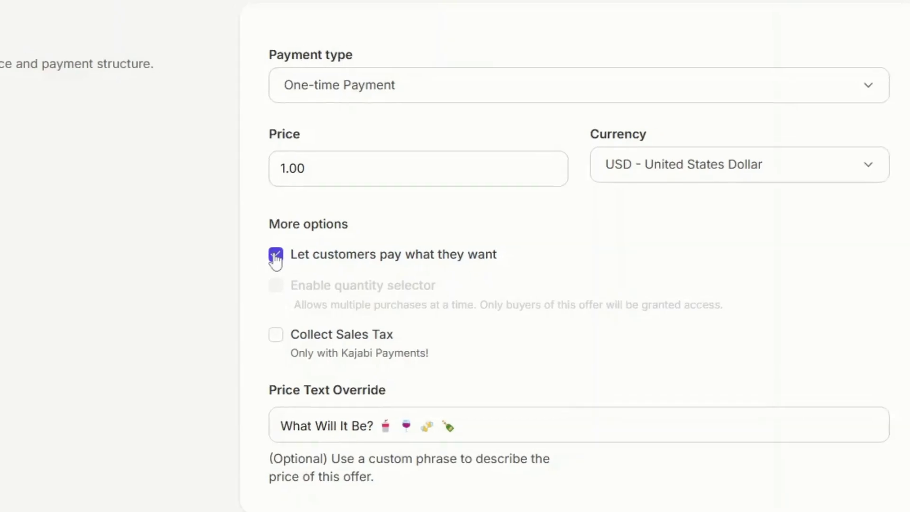
pyautogui.click(276, 256)
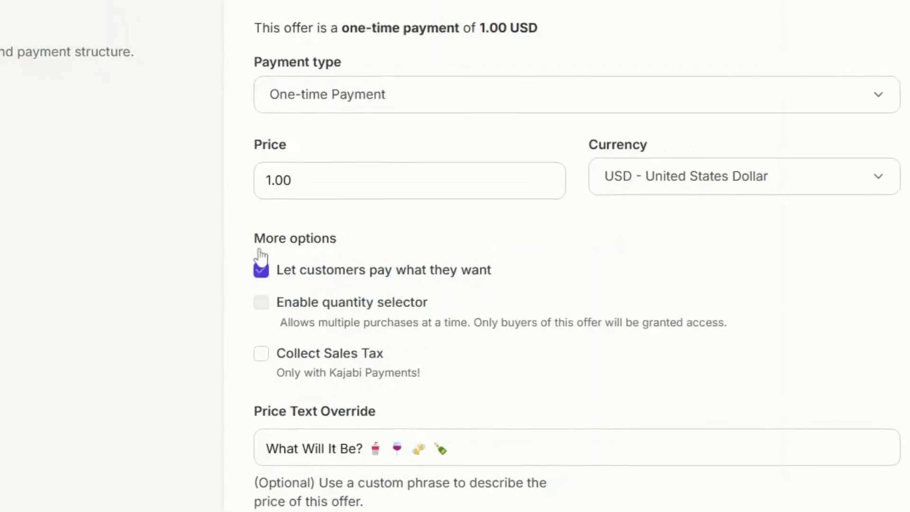
pyautogui.click(276, 287)
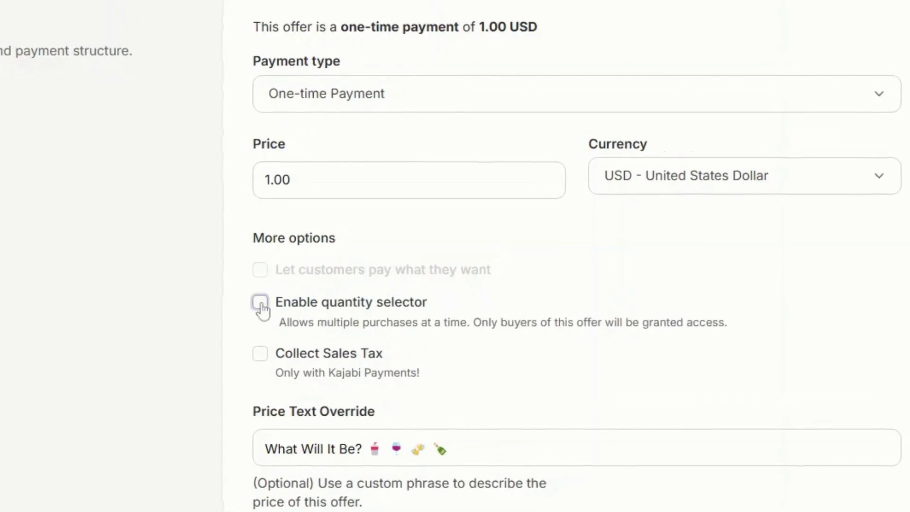
pyautogui.click(261, 302)
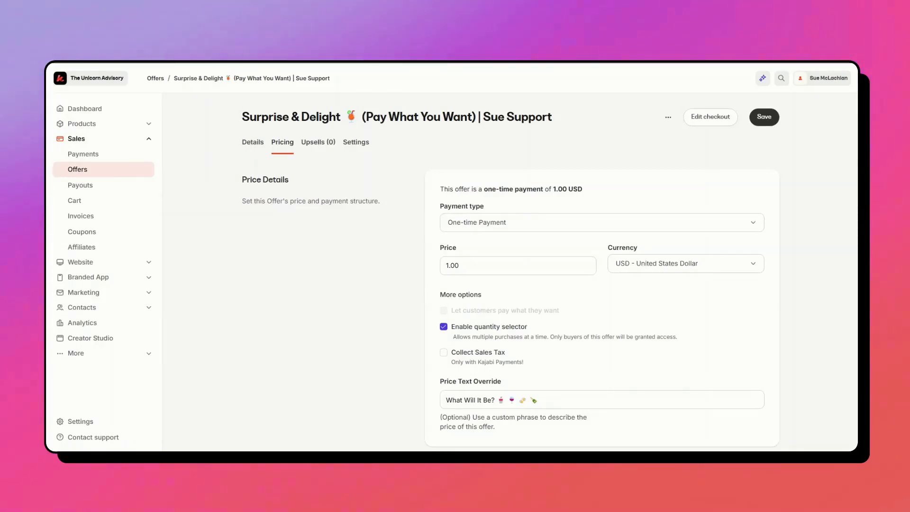
pyautogui.click(444, 326)
pyautogui.click(444, 311)
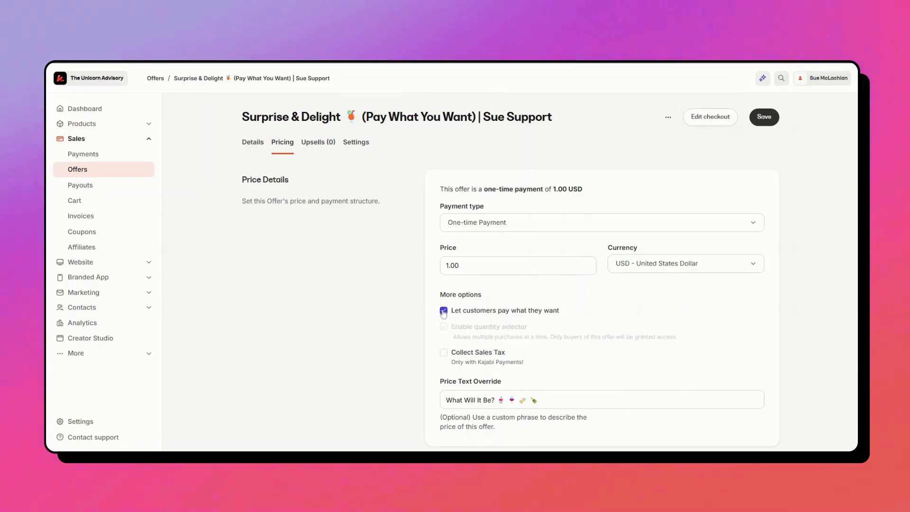